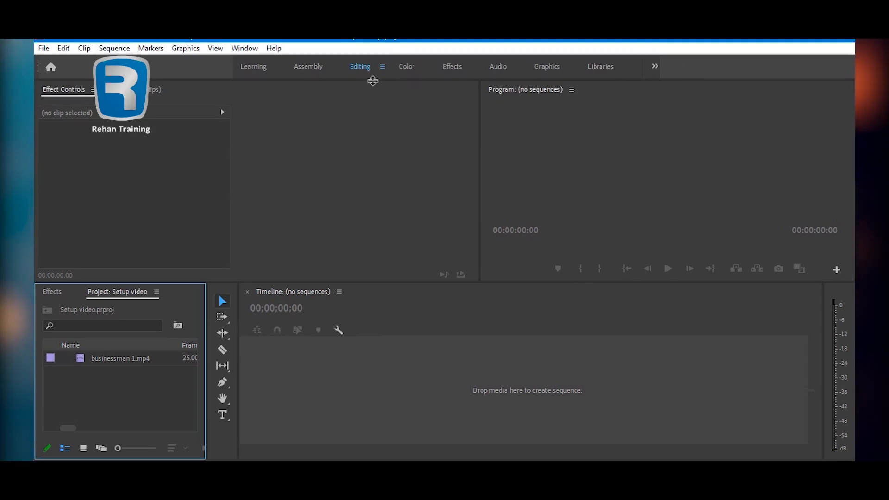
- Switch to the Color workspace and create a sequence from businessman 1.mp4 in the empty timeline
left_click(406, 67)
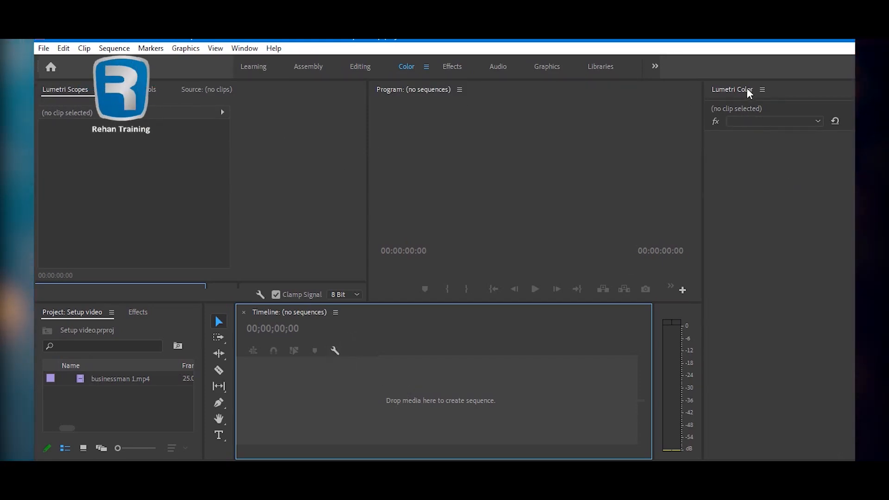
left_click(104, 378)
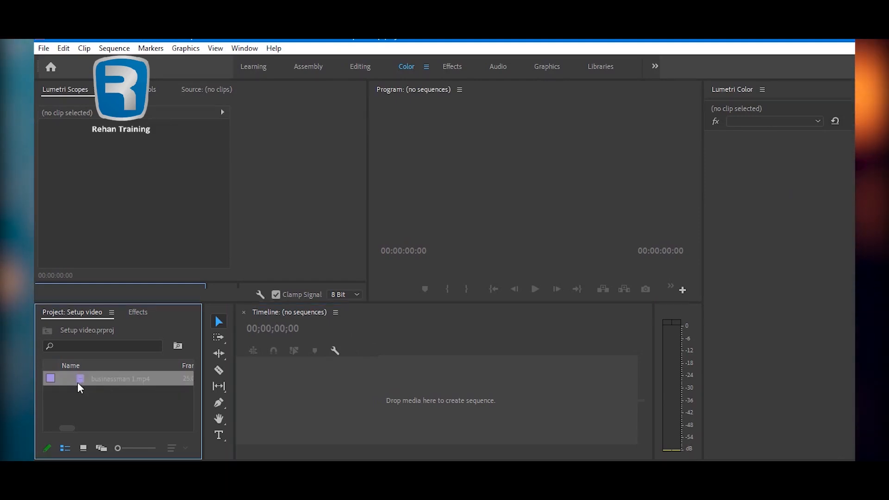
left_click_drag(82, 379, 294, 409)
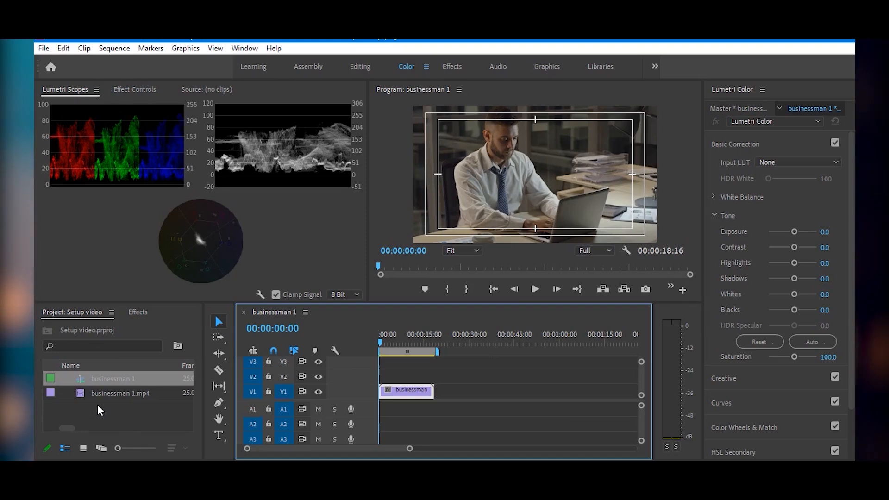
- Show the effects library in place of the project files and close the empty Source monitor
left_click(138, 312)
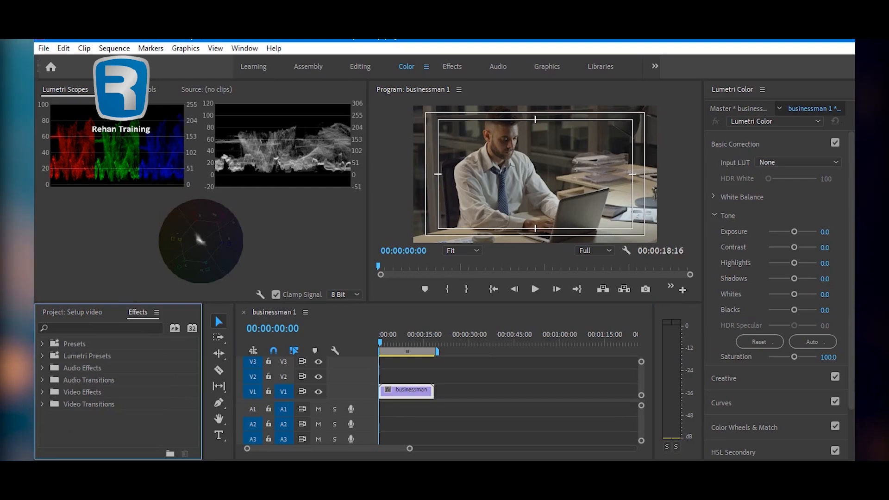
left_click(134, 89)
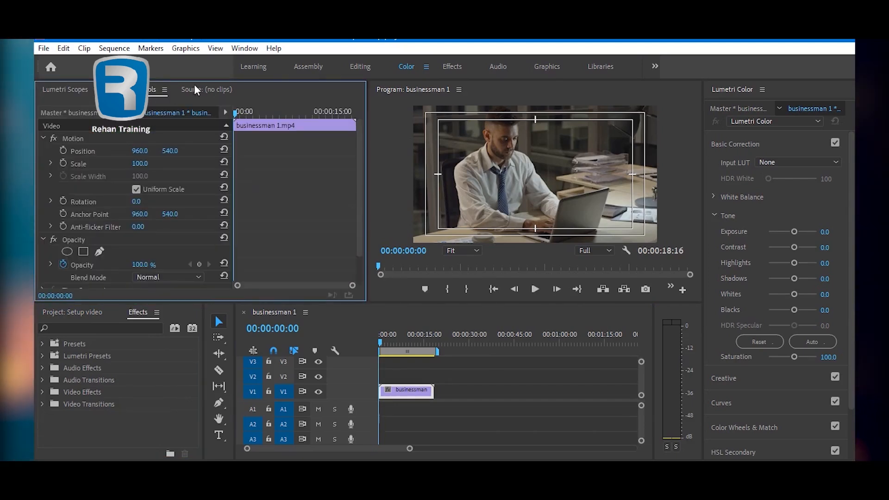
left_click(208, 88)
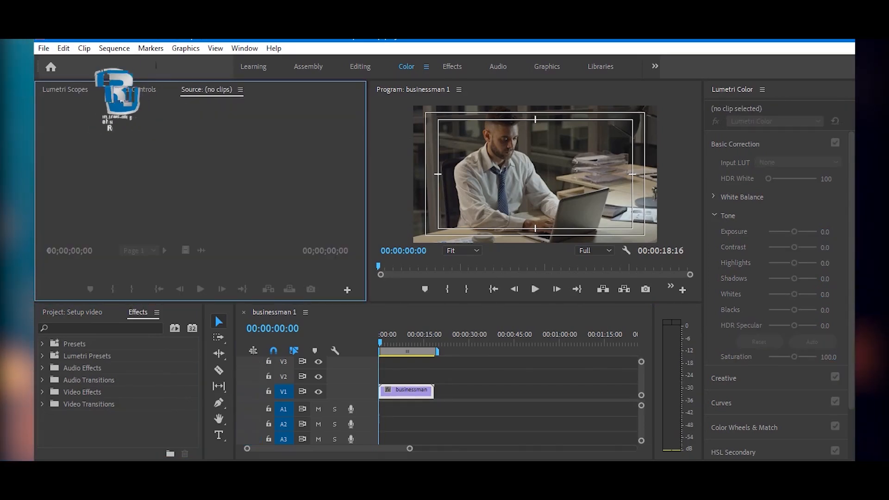
left_click(239, 89)
left_click(273, 95)
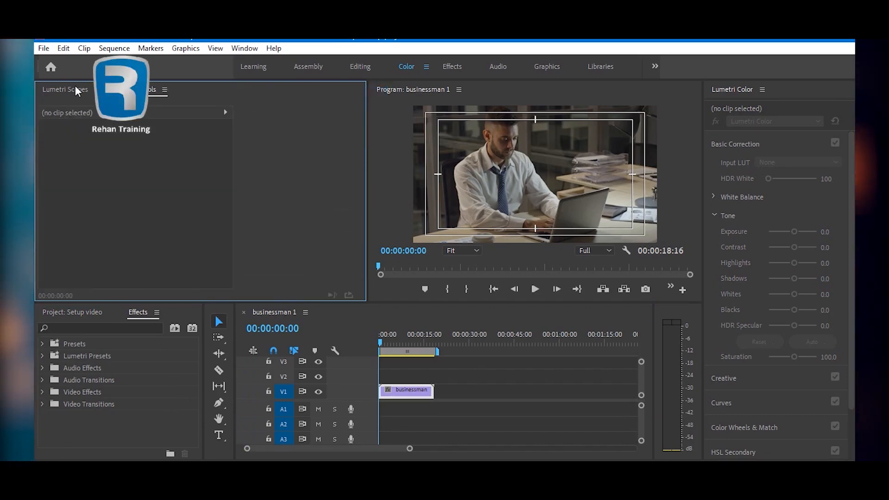
- Display the Lumetri Scopes and review their panel options and the list of available workspace panels
left_click(75, 86)
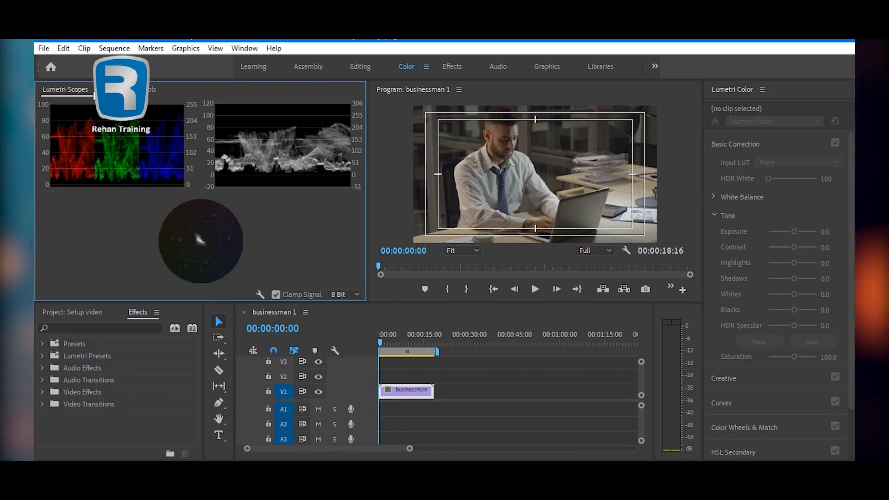
left_click(96, 90)
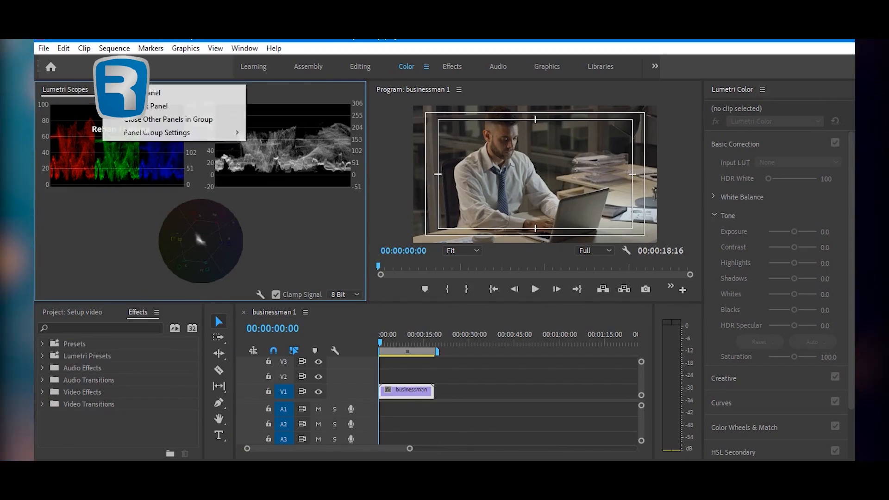
left_click(242, 49)
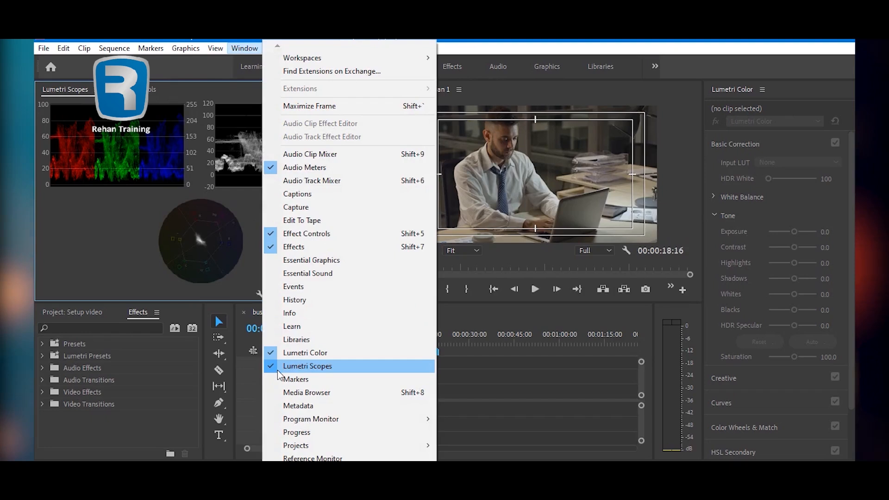
left_click(140, 271)
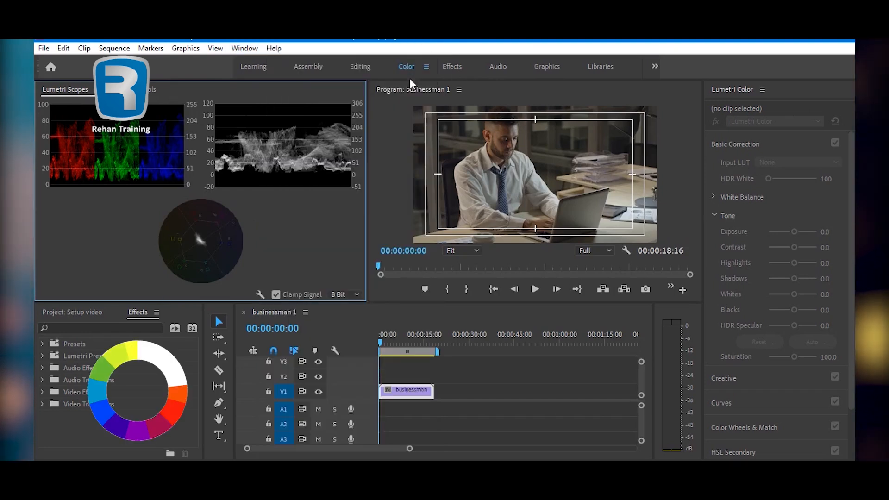
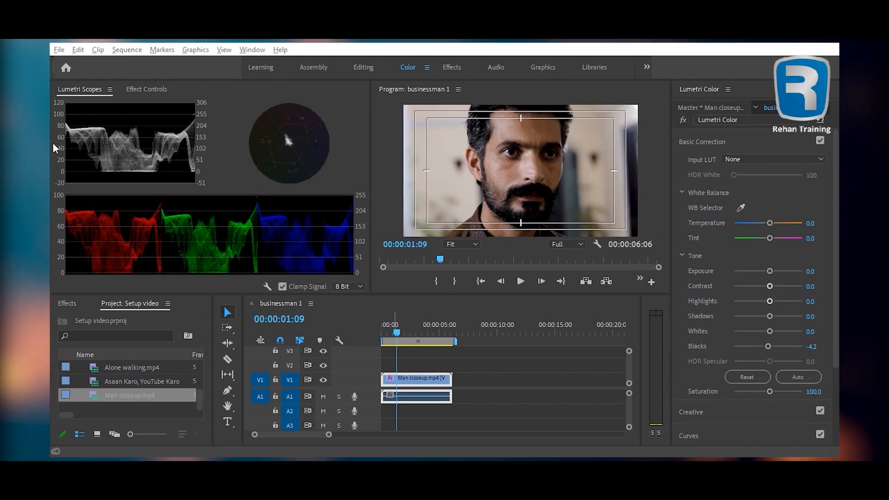
- Enlarge the waveform scope and use it to set the clip's Blacks to -2.5 and Whites to 63.0
left_click(129, 153)
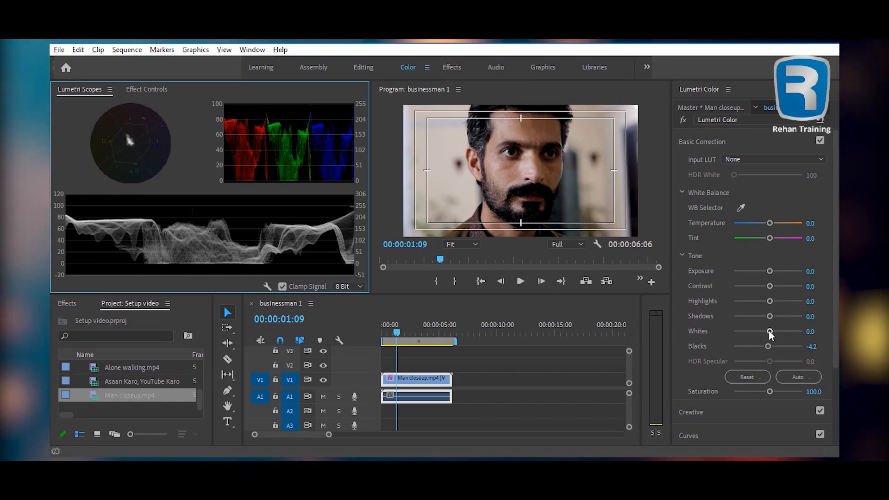
double_click(768, 346)
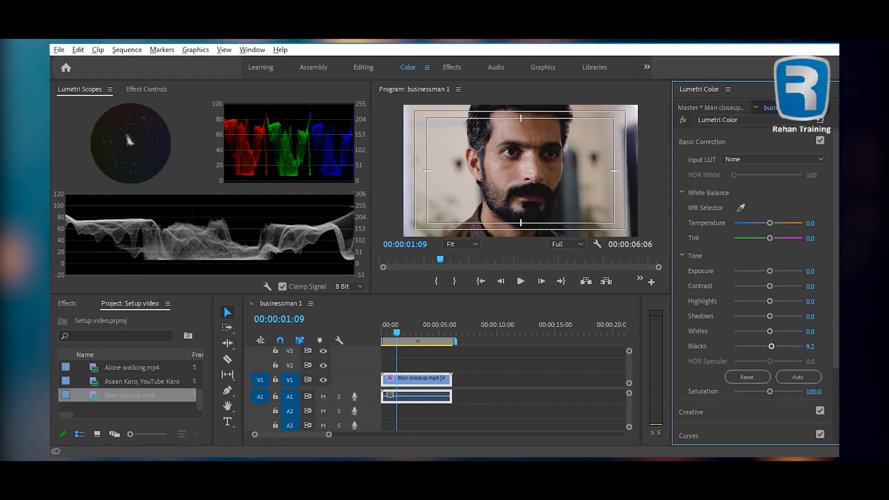
left_click_drag(771, 348, 767, 350)
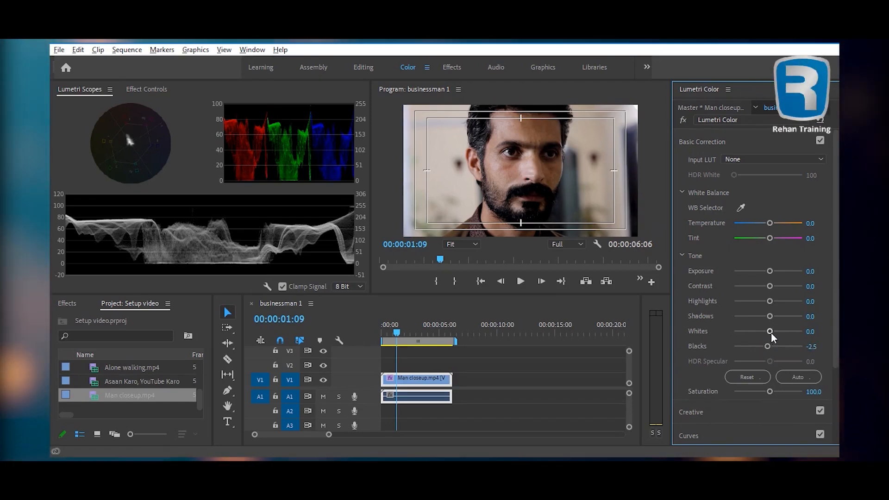
left_click_drag(770, 332, 790, 333)
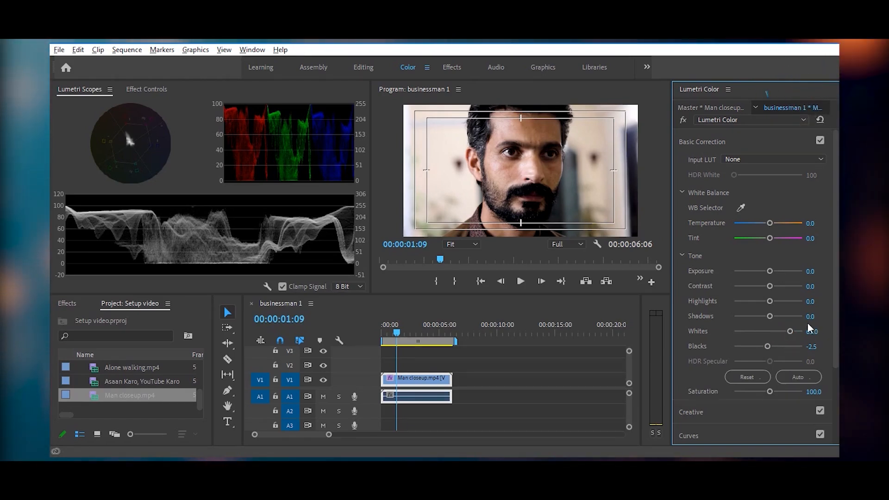
- Set the clip's Shadows to -24.4 and Highlights to 14.3 in the Tone settings
left_click_drag(769, 316, 768, 316)
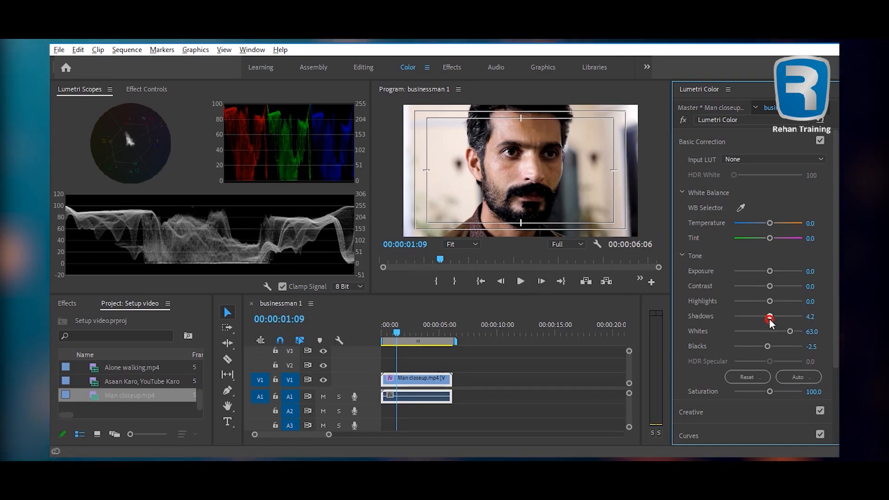
left_click_drag(771, 323, 774, 323)
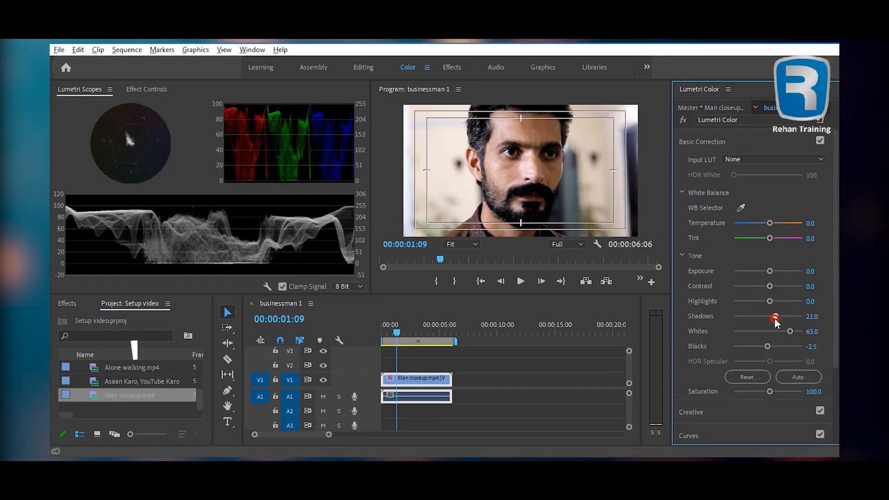
mouse_move(770, 323)
left_mouse_down()
mouse_move(746, 322)
mouse_move(759, 319)
left_mouse_up()
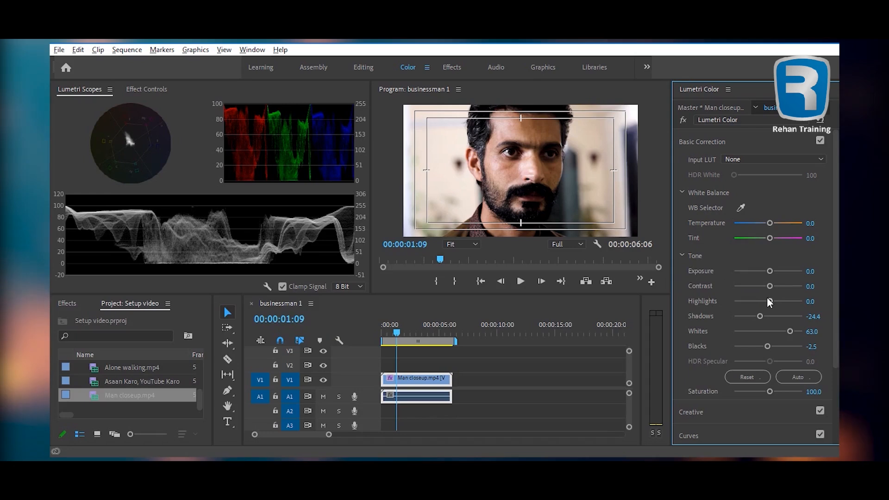
left_click_drag(769, 301, 773, 303)
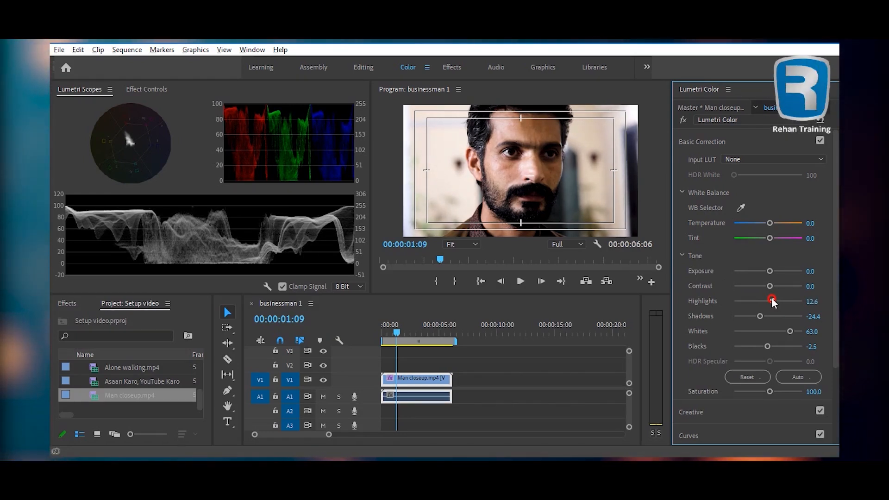
left_click_drag(771, 300, 771, 300)
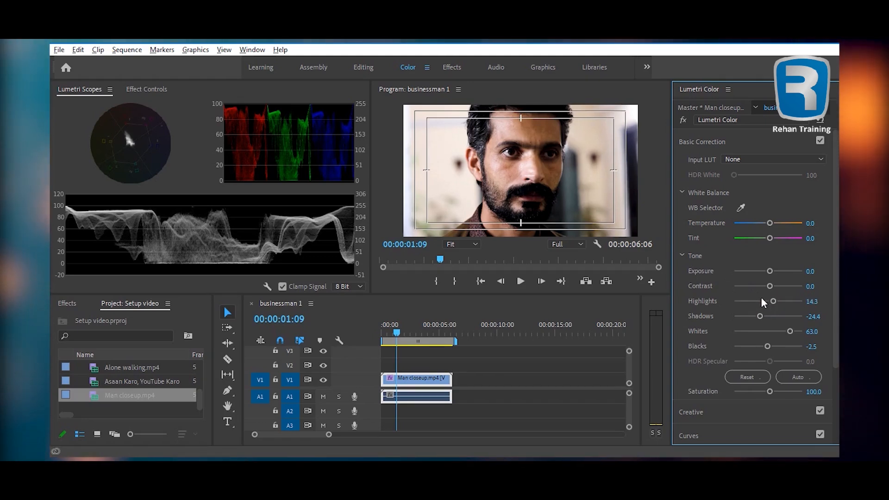
- Raise the clip's Whites to 68.1 and compare the image with Basic Correction switched off and back on
left_click_drag(790, 332, 790, 332)
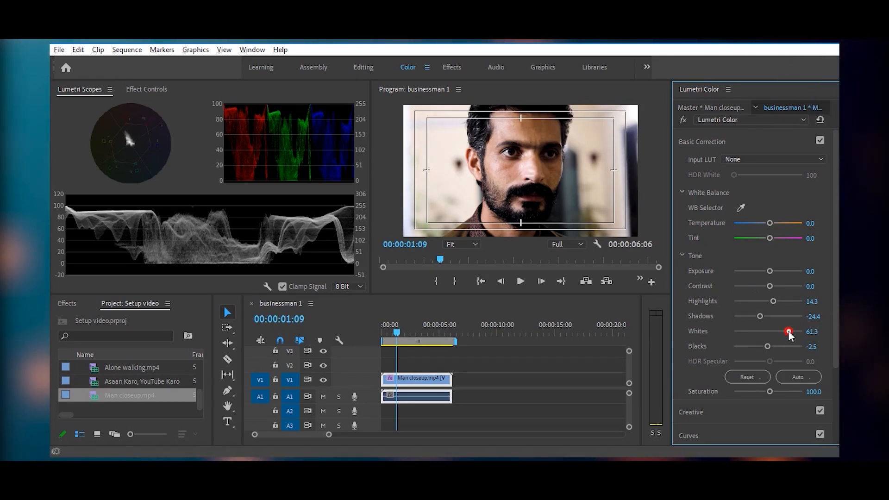
left_click_drag(789, 331, 790, 331)
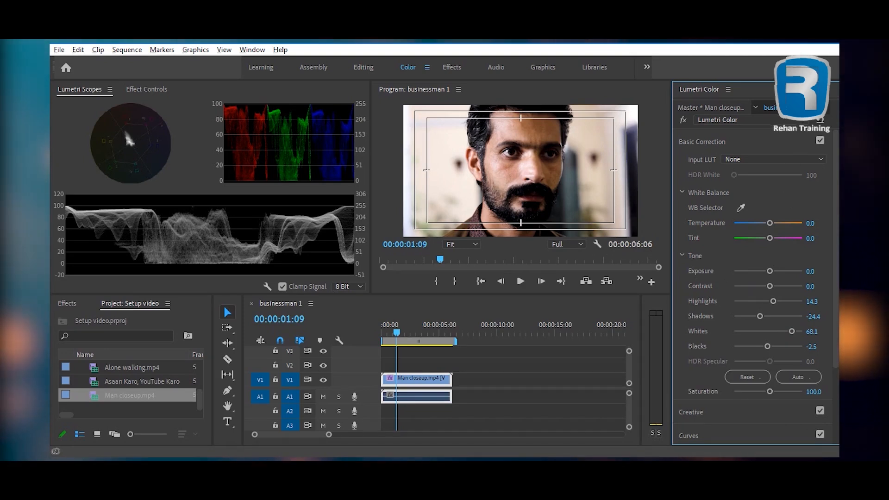
left_click(819, 141)
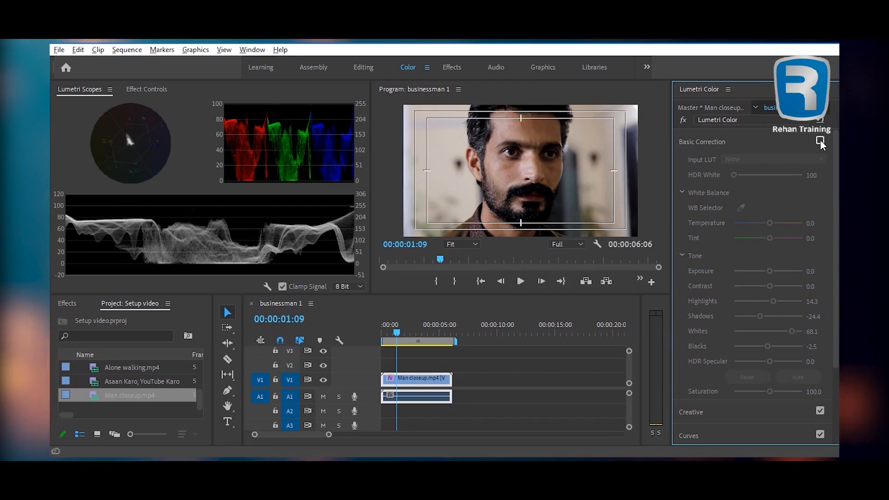
left_click(819, 141)
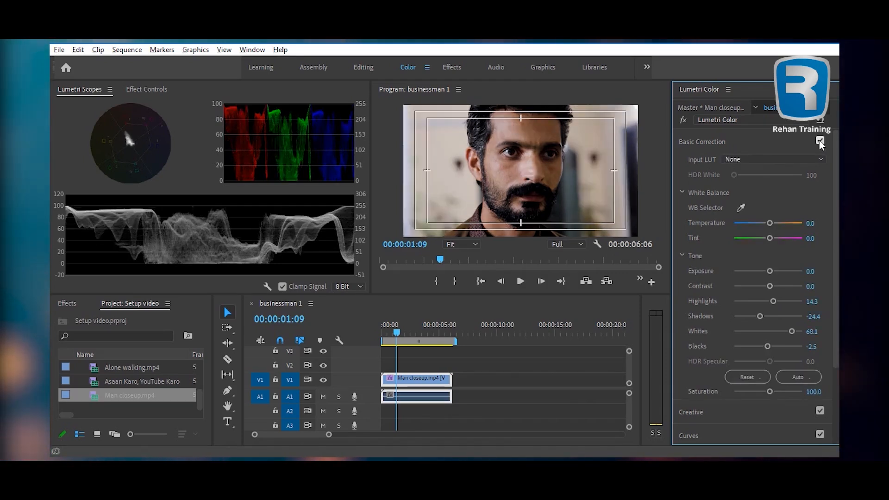
left_click(818, 140)
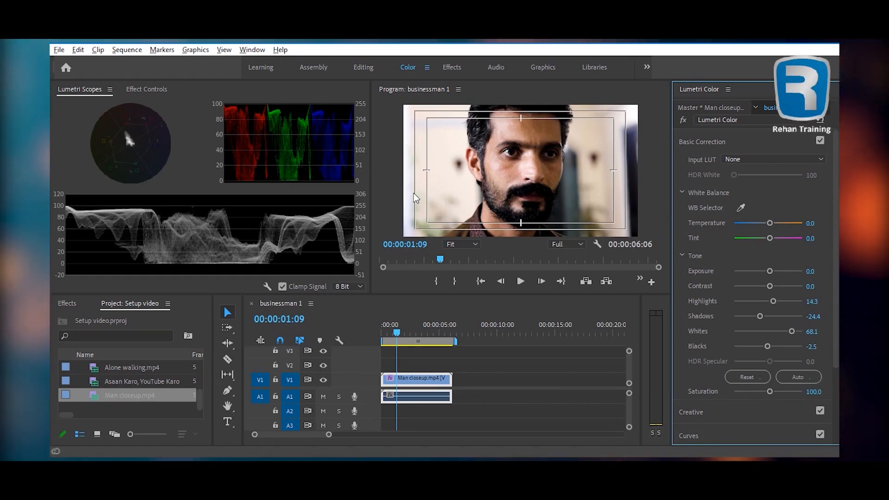
- With the RGB parade enlarged, white-balance the clip from its pale background and set Temperature to -12.6
double_click(269, 148)
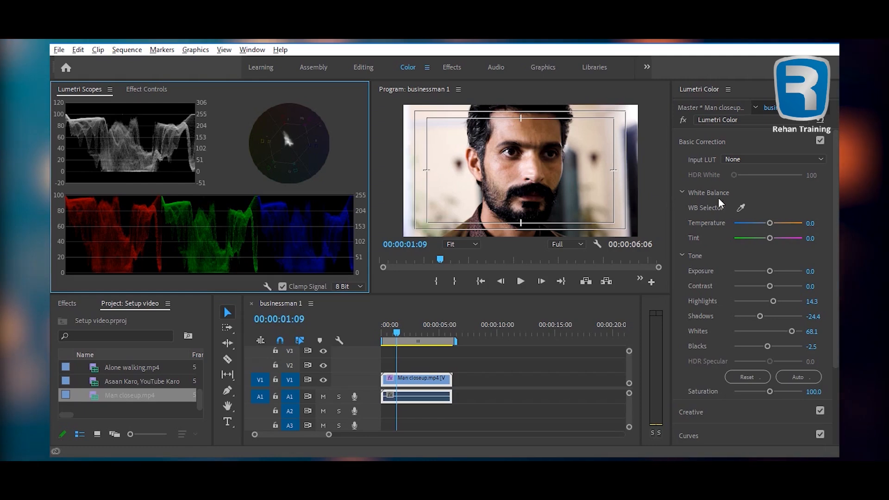
left_click(740, 208)
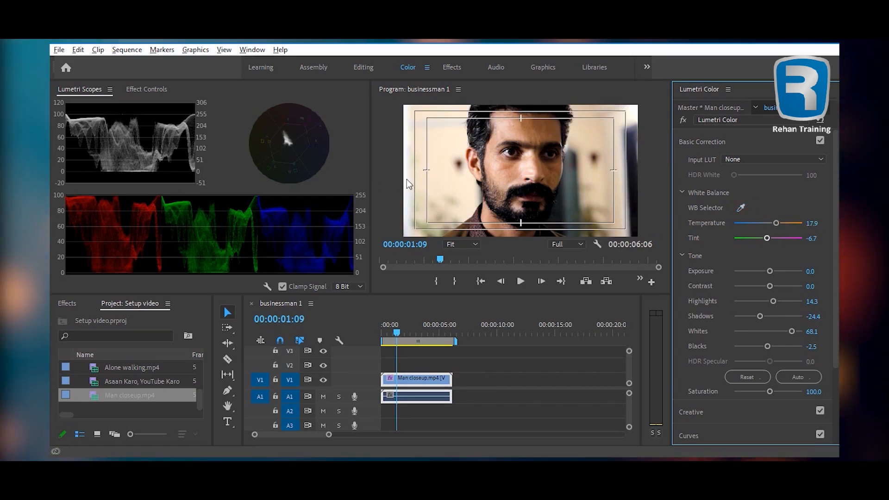
left_click(406, 179)
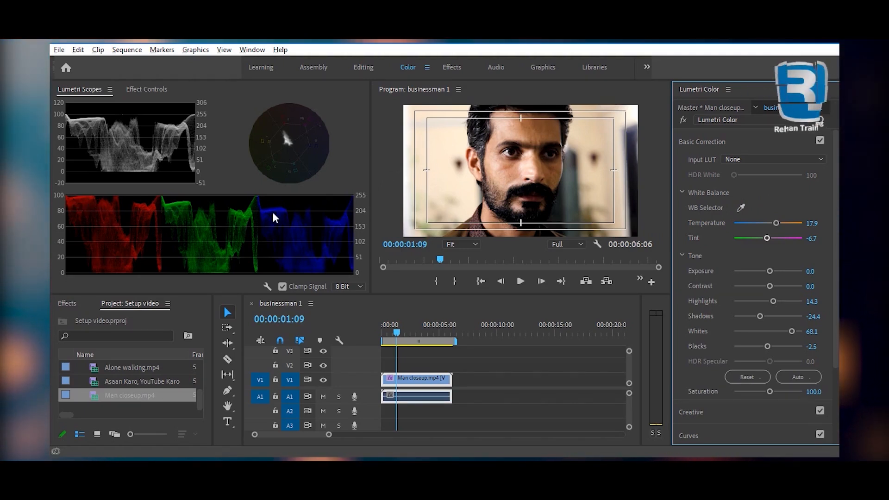
left_click_drag(775, 223, 763, 223)
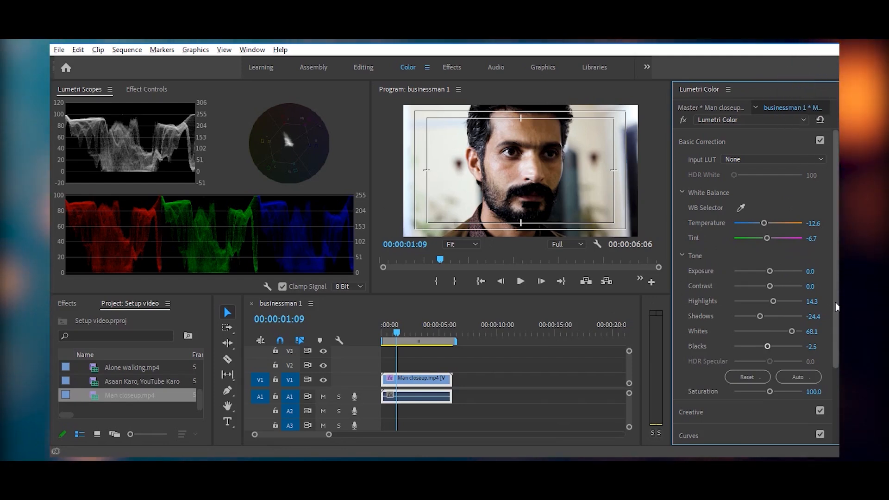
- Try a slight Saturation adjustment and compare the image with Basic Correction switched off and back on
scroll(834, 312, "down", 2)
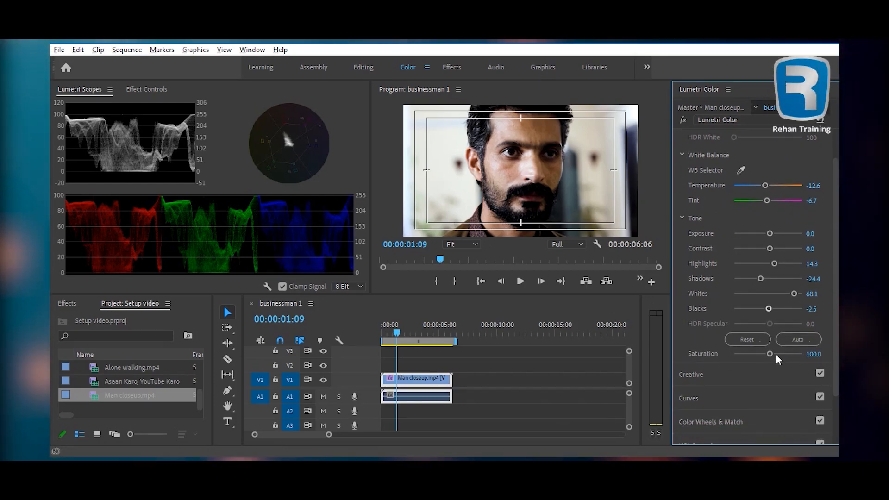
mouse_move(769, 354)
left_mouse_down()
mouse_move(777, 354)
mouse_move(769, 354)
left_mouse_up()
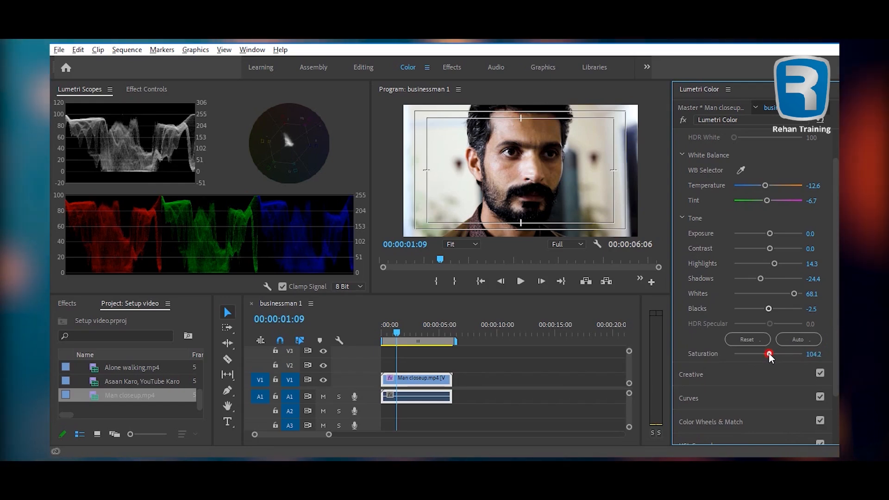
scroll(712, 197, "up", 2)
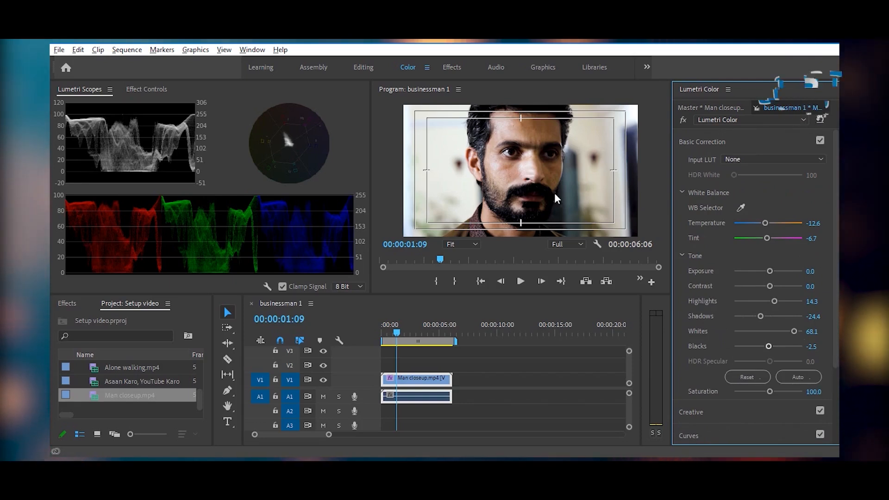
left_click(819, 139)
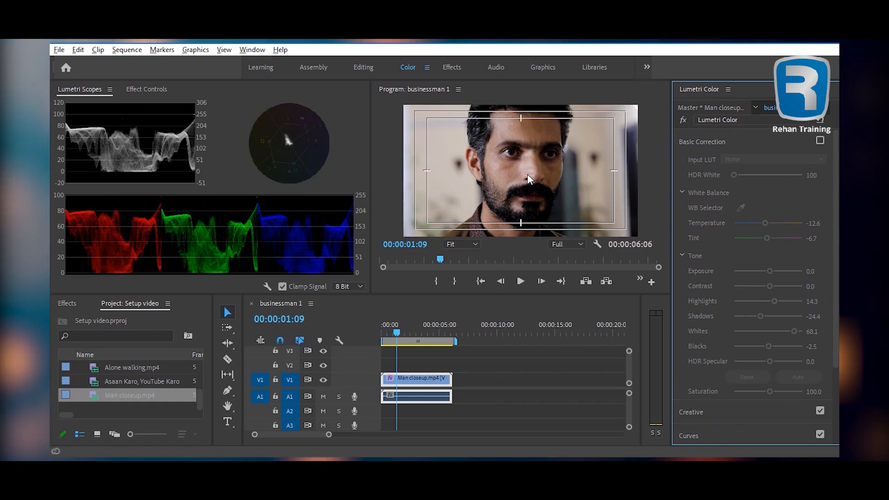
left_click(820, 140)
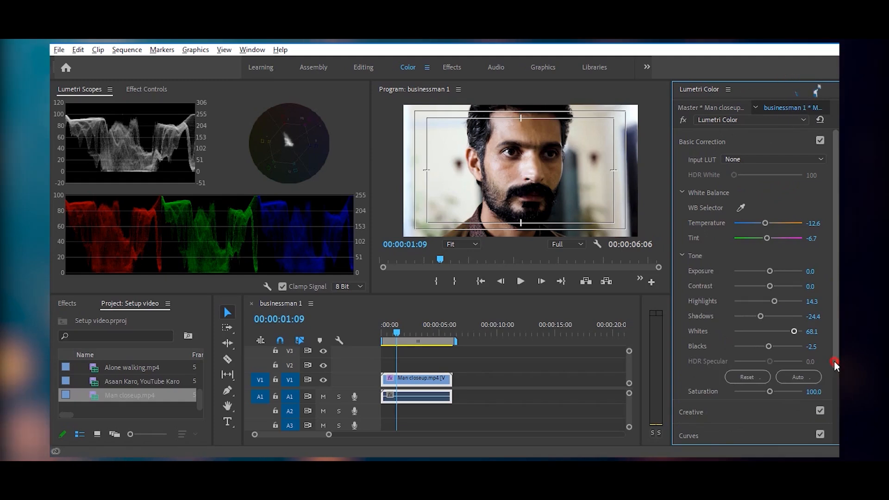
- Raise the clip's Saturation to 136.1 and compare the result with Basic Correction switched off and back on
scroll(834, 361, "down", 2)
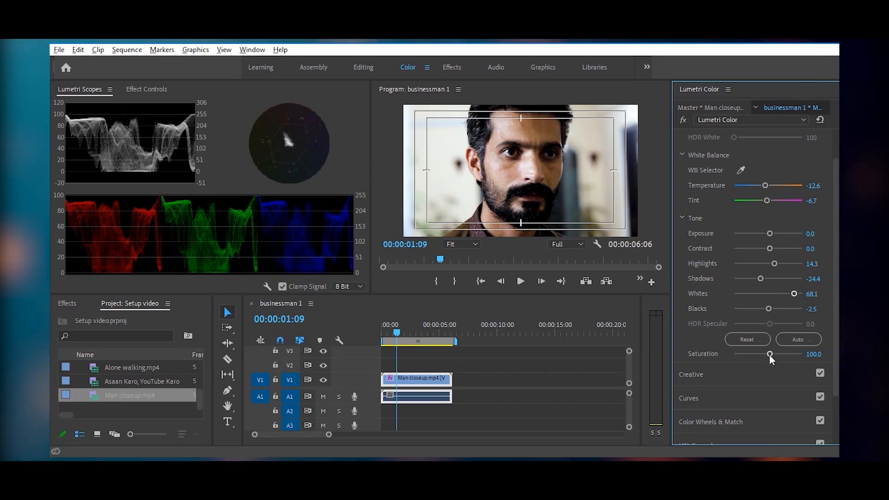
left_click_drag(770, 354, 782, 354)
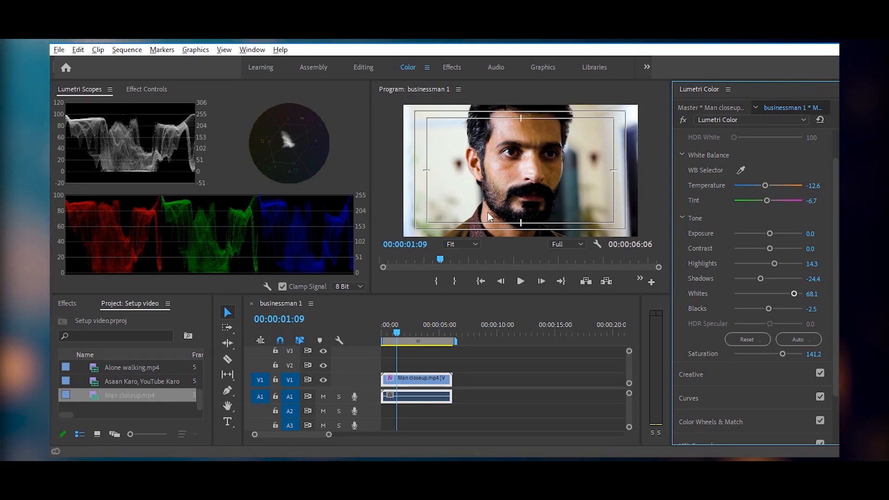
left_click_drag(779, 354, 780, 354)
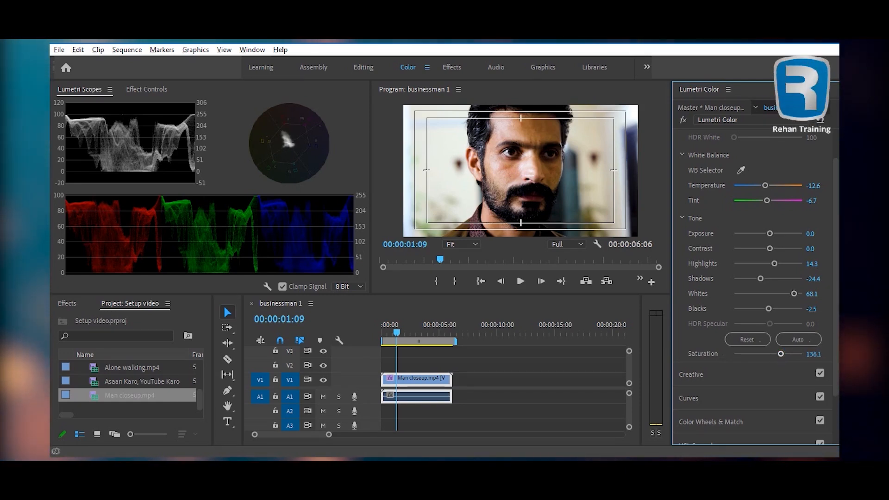
scroll(837, 159, "up", 2)
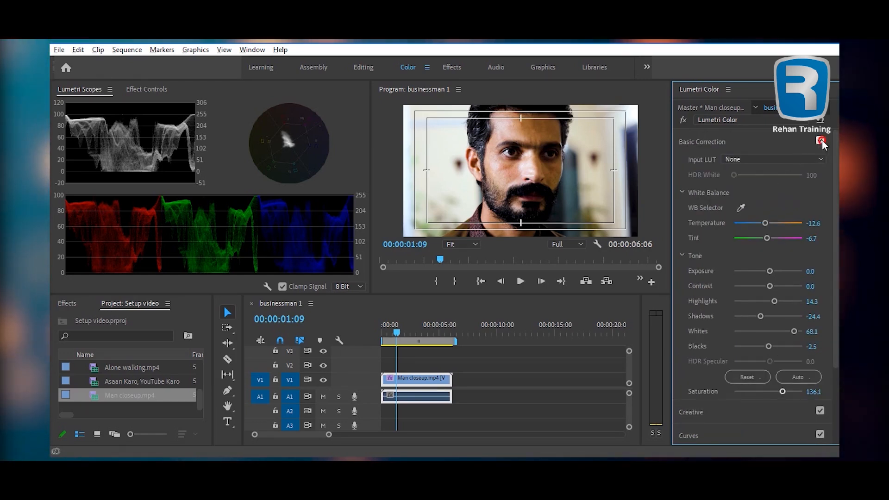
left_click(820, 140)
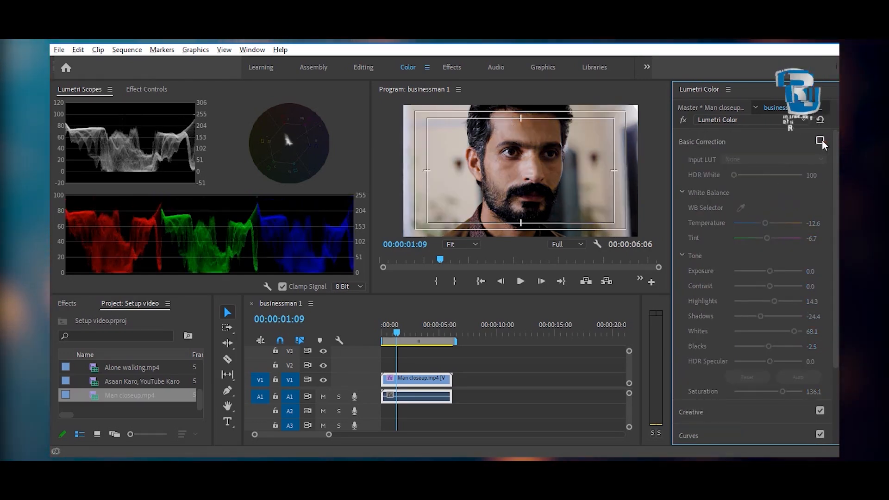
left_click(819, 140)
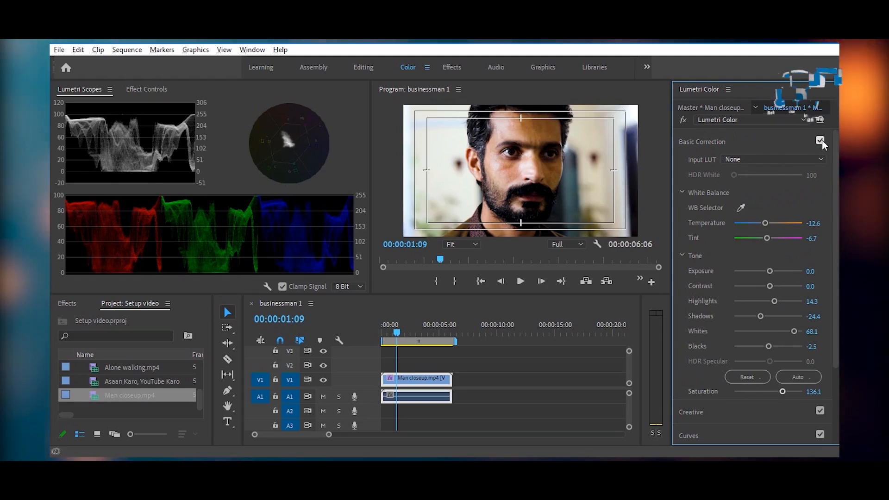